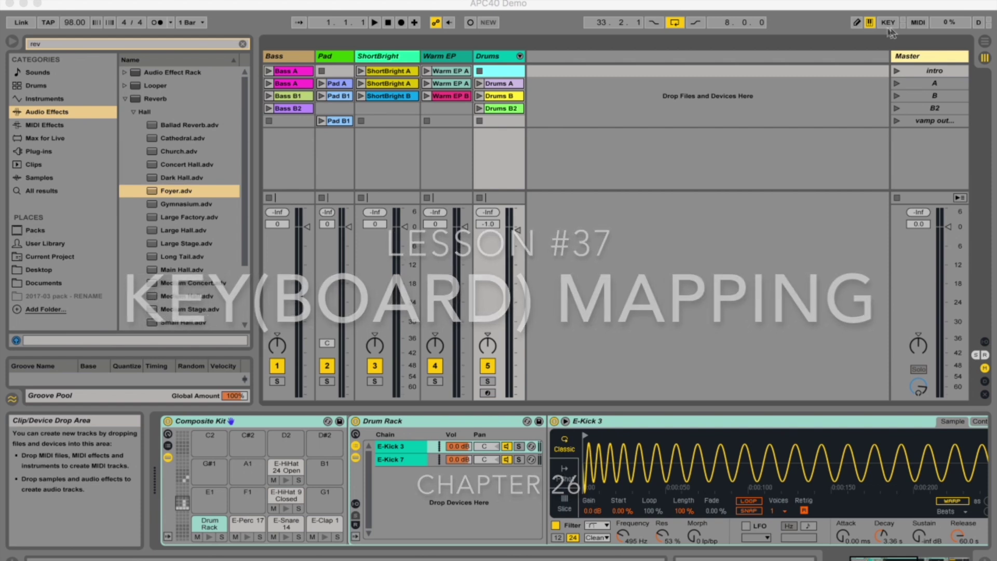
Turn on Key Map Mode and launch the Bass A clip with the q key.
{"action": "left_click", "coordinate": [886, 24]}
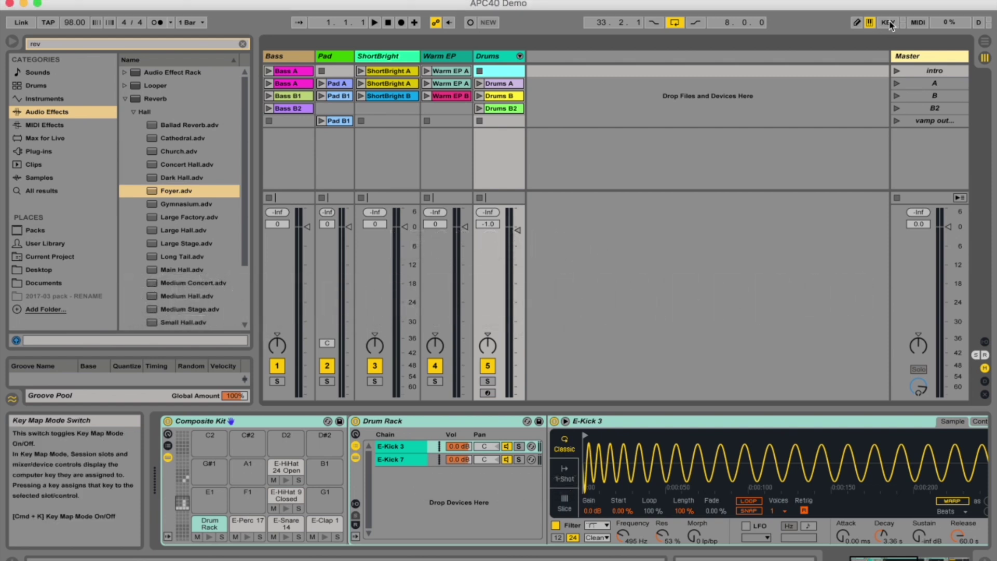
{"action": "left_click", "coordinate": [889, 23]}
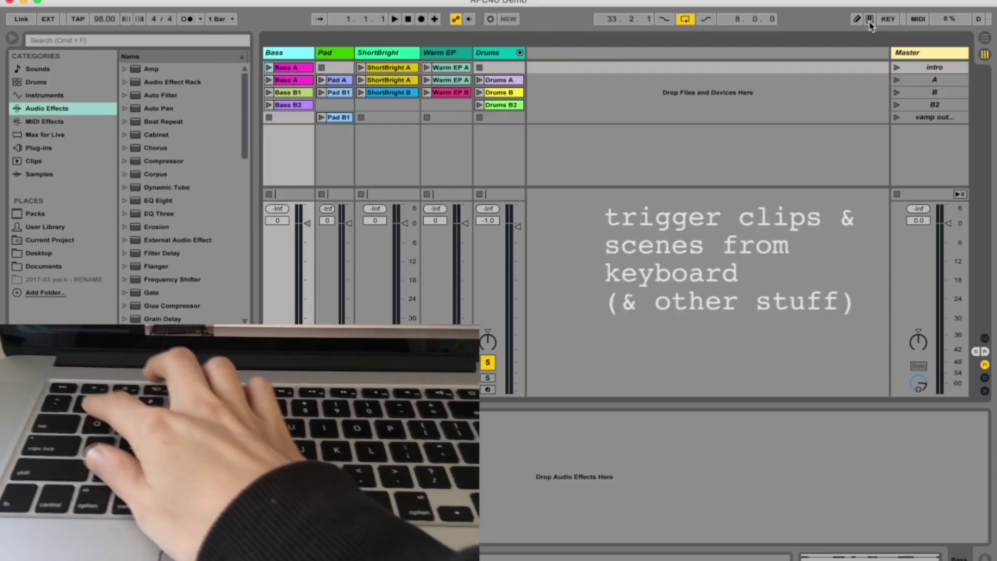
{"action": "key", "text": "q"}
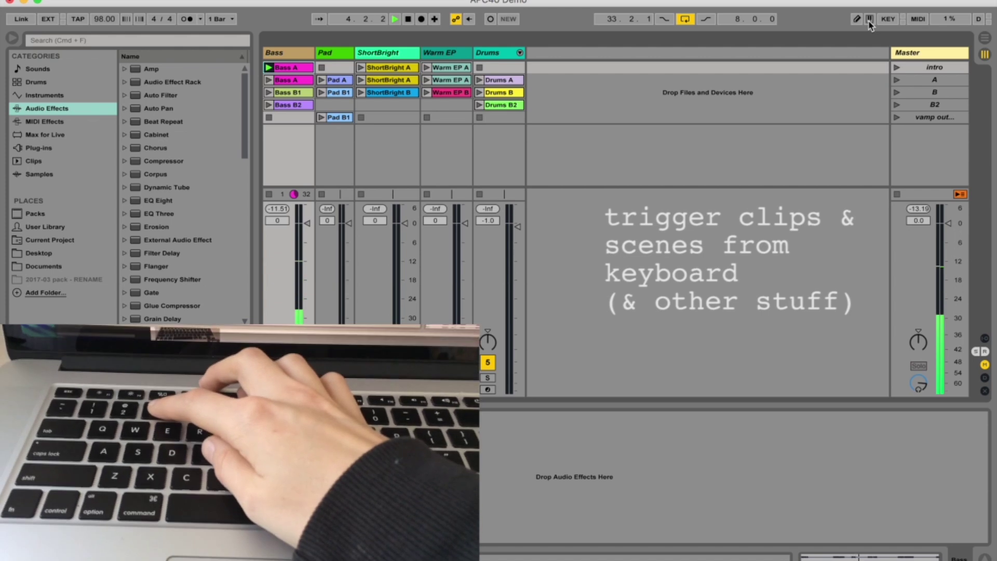
Launch the ShortBright A clip with the 3 key.
{"action": "key", "text": "3"}
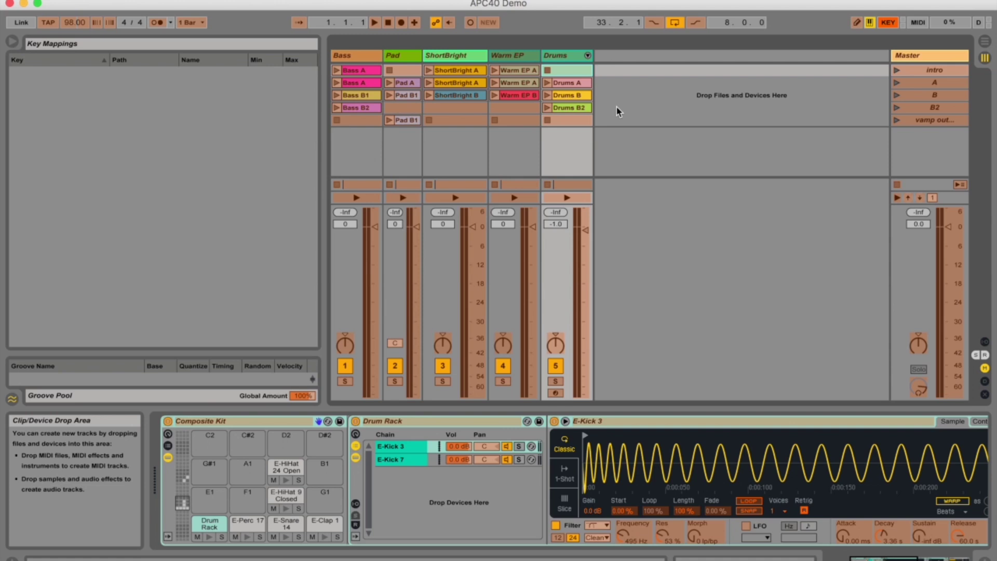
{"action": "left_click", "coordinate": [888, 23]}
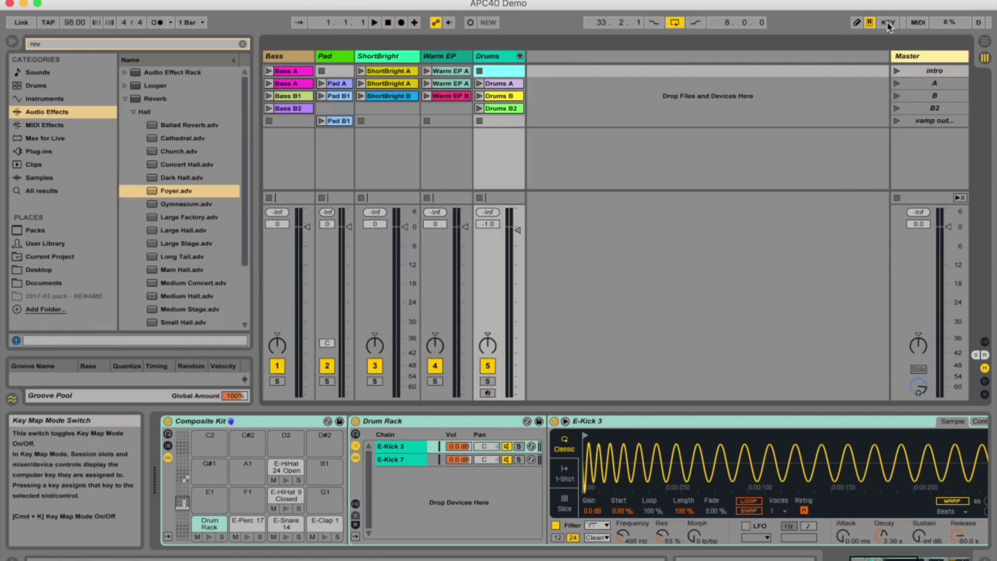
{"action": "left_click", "coordinate": [889, 23]}
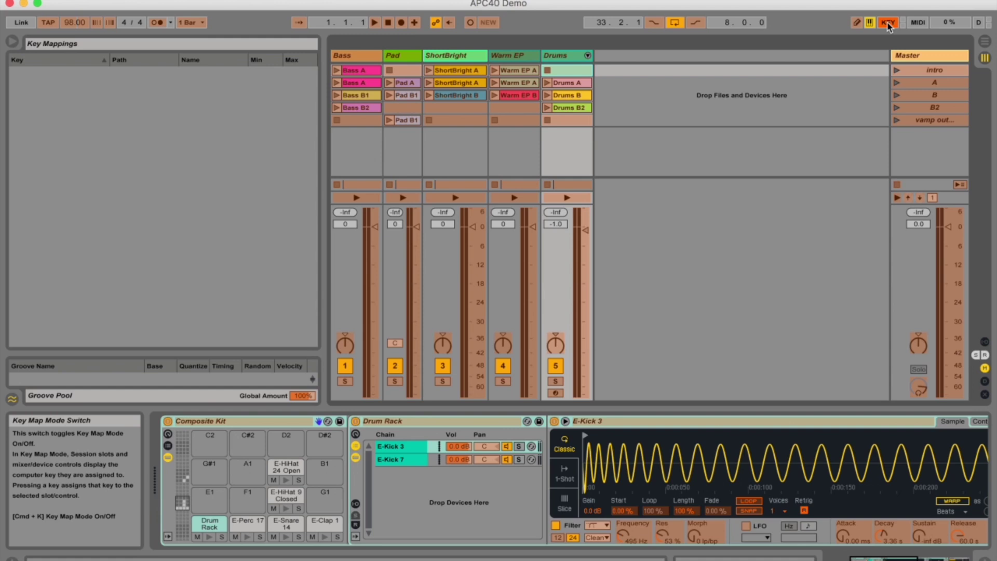
{"action": "left_click", "coordinate": [918, 23]}
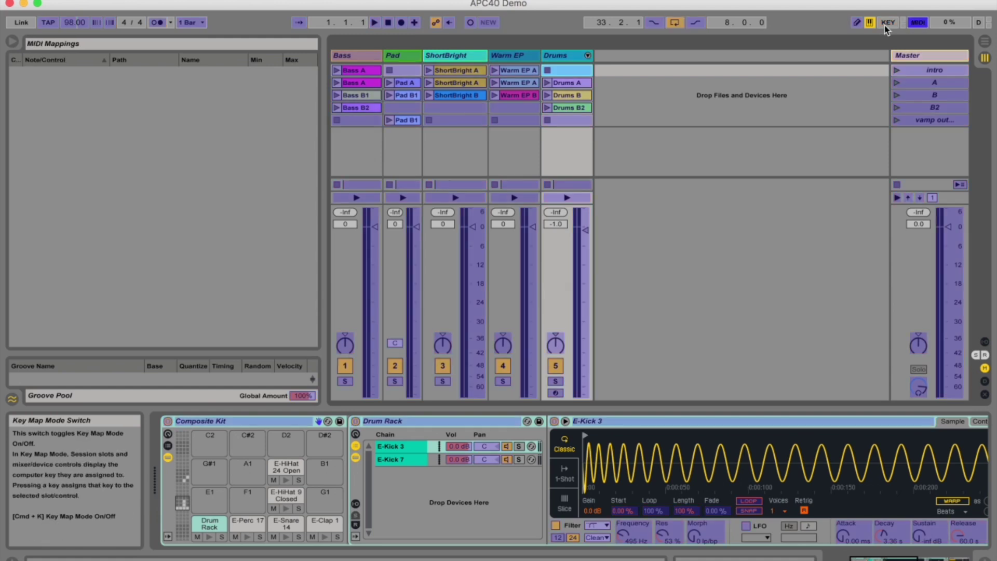
{"action": "left_click", "coordinate": [887, 24]}
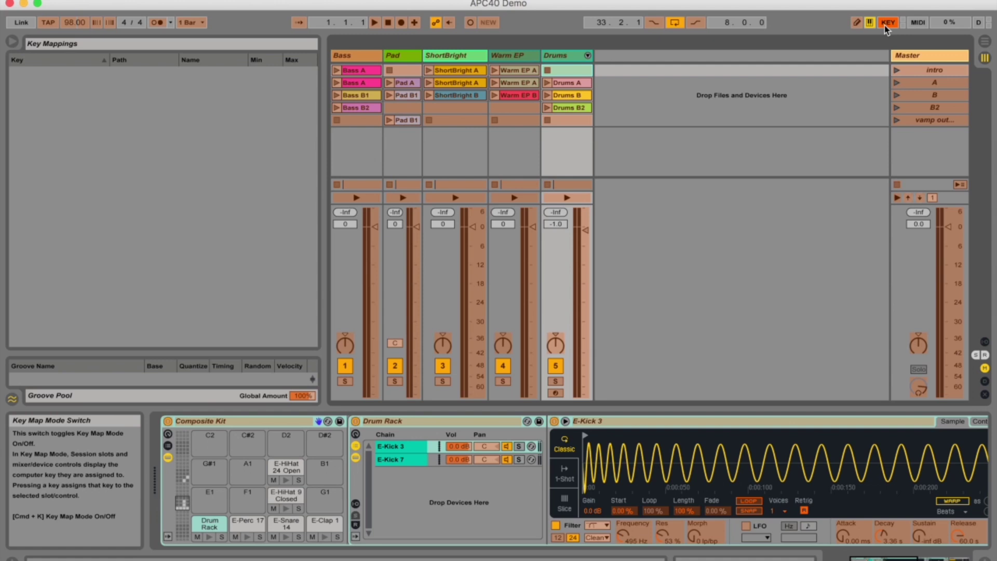
Map keys q, a, z and x to the four Bass clip slots, including B1 and B2.
{"action": "key", "text": "q"}
{"action": "left_click", "coordinate": [372, 84]}
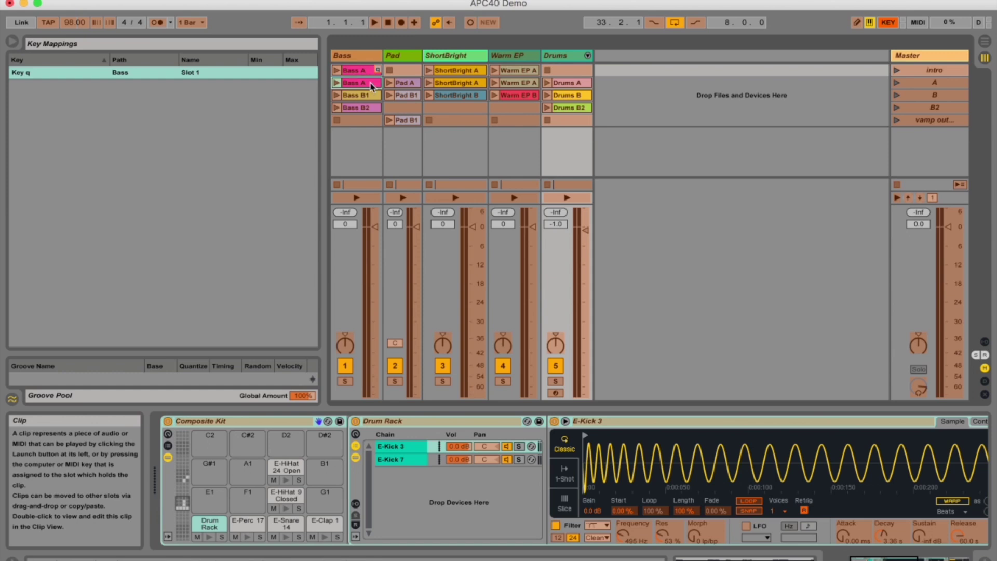
{"action": "key", "text": "a"}
{"action": "left_click", "coordinate": [372, 97]}
{"action": "key", "text": "z"}
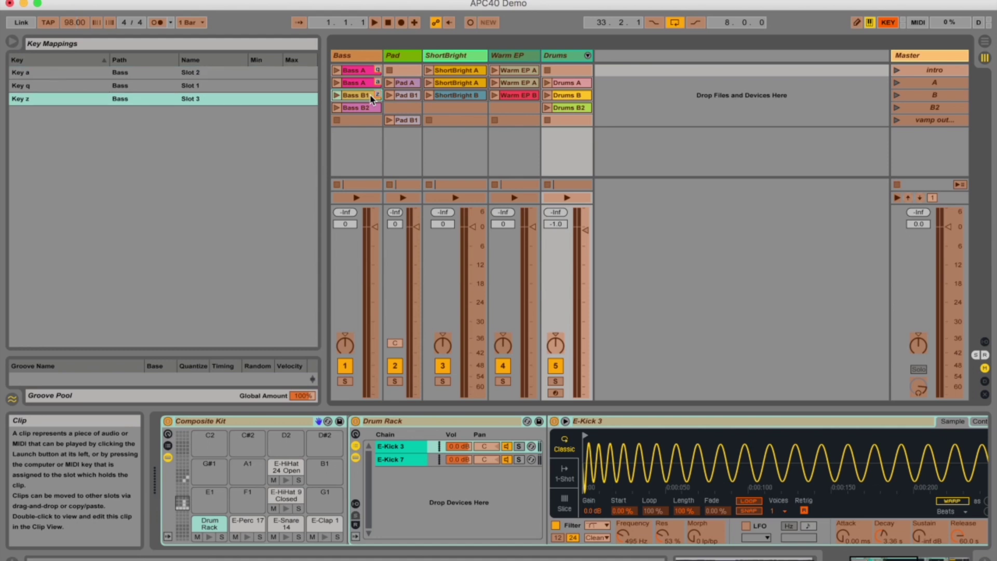
{"action": "left_click", "coordinate": [364, 108]}
{"action": "key", "text": "x"}
Map the Pad slots to keys w, s and d, covering Pad A, B and B1.
{"action": "left_click", "coordinate": [403, 70]}
{"action": "key", "text": "w"}
{"action": "left_click", "coordinate": [405, 82]}
{"action": "key", "text": "s"}
{"action": "left_click", "coordinate": [417, 95]}
{"action": "key", "text": "d"}
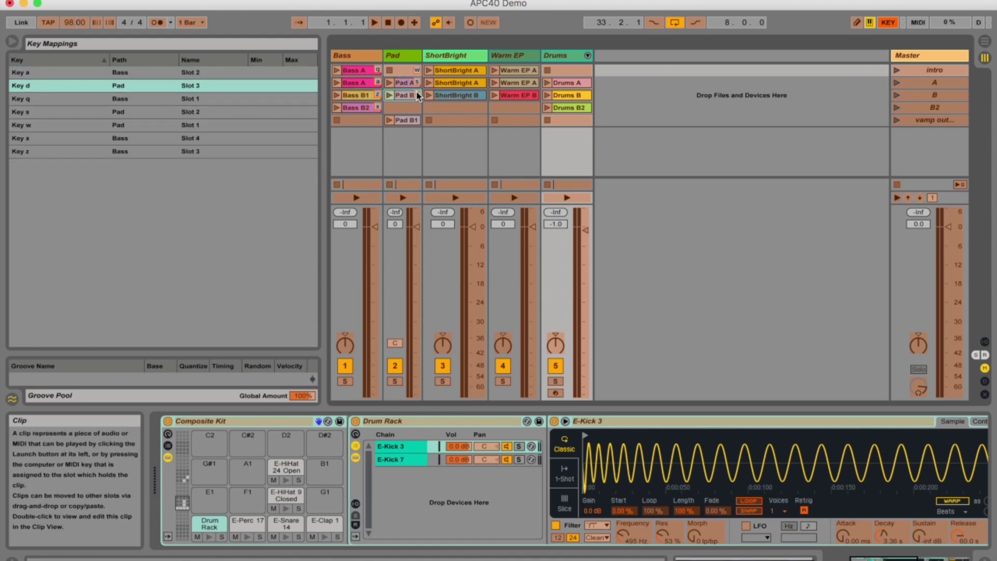
{"action": "left_click", "coordinate": [416, 120]}
{"action": "key", "text": "d"}
Map ShortBright A to r and slot 2 to f, then try f on ShortBright B.
{"action": "left_click", "coordinate": [460, 74]}
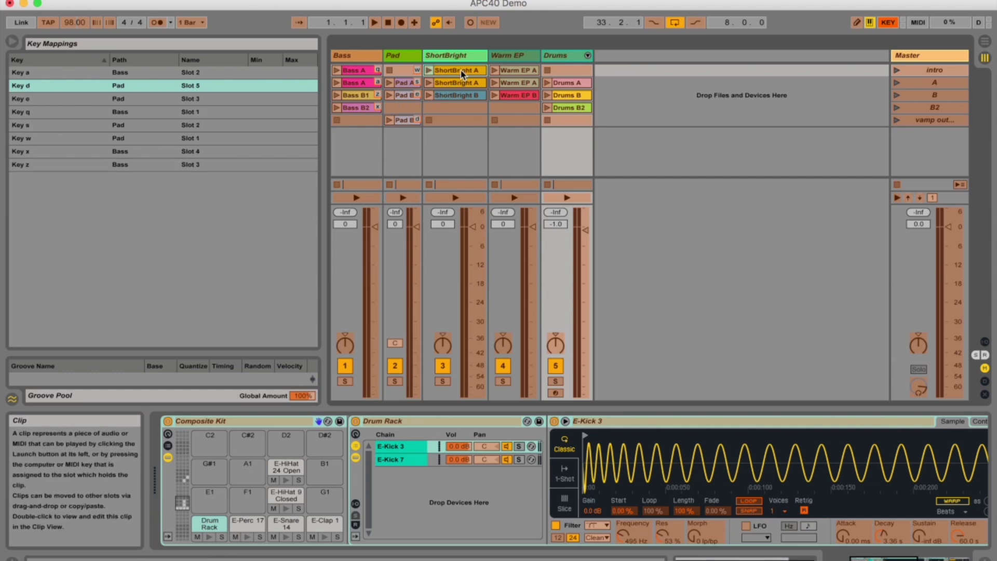
{"action": "key", "text": "r"}
{"action": "key", "text": "f"}
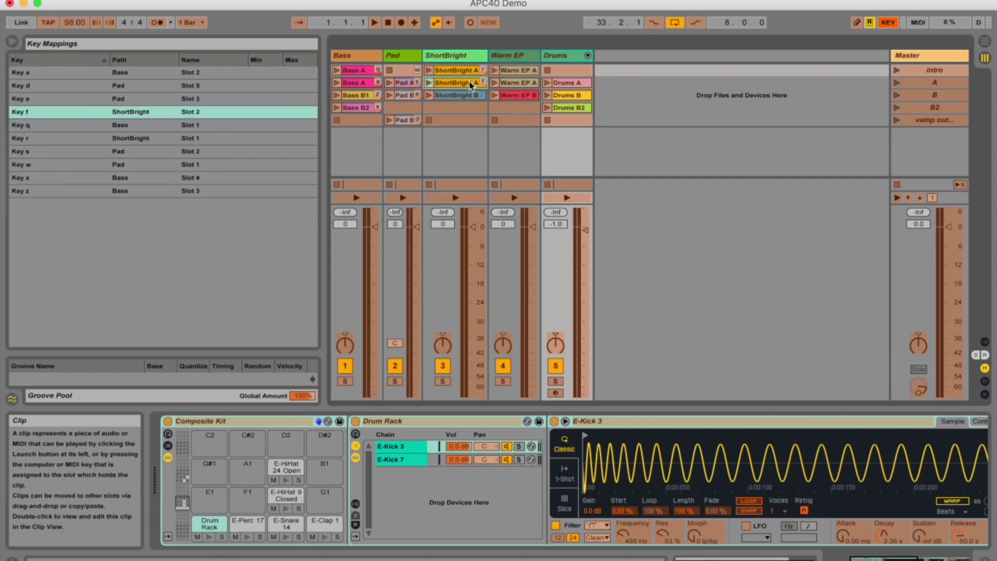
{"action": "left_click", "coordinate": [482, 96]}
{"action": "key", "text": "f"}
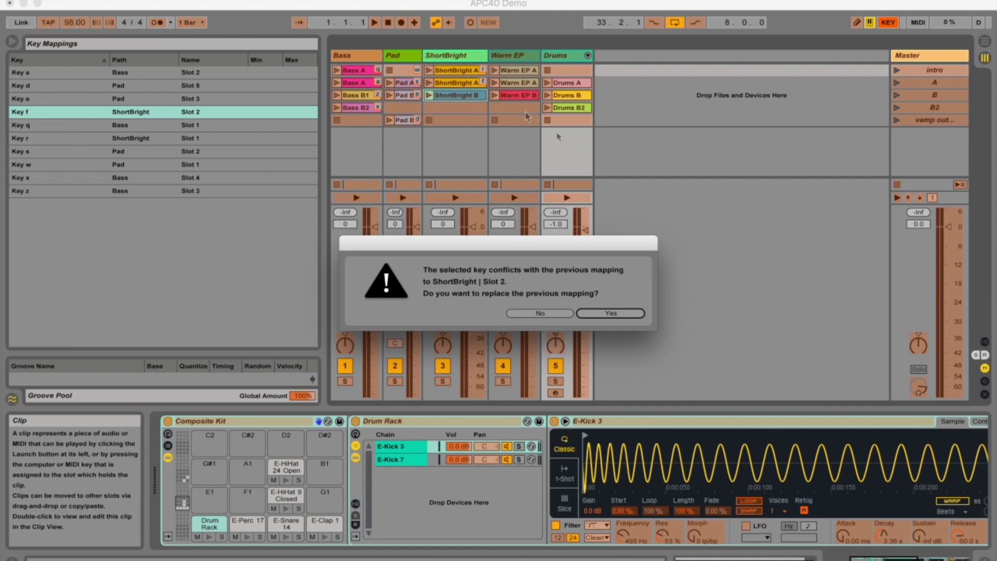
Decline the conflict so f stays on ShortBright slot 2, then select the Bass track.
{"action": "left_click", "coordinate": [531, 314]}
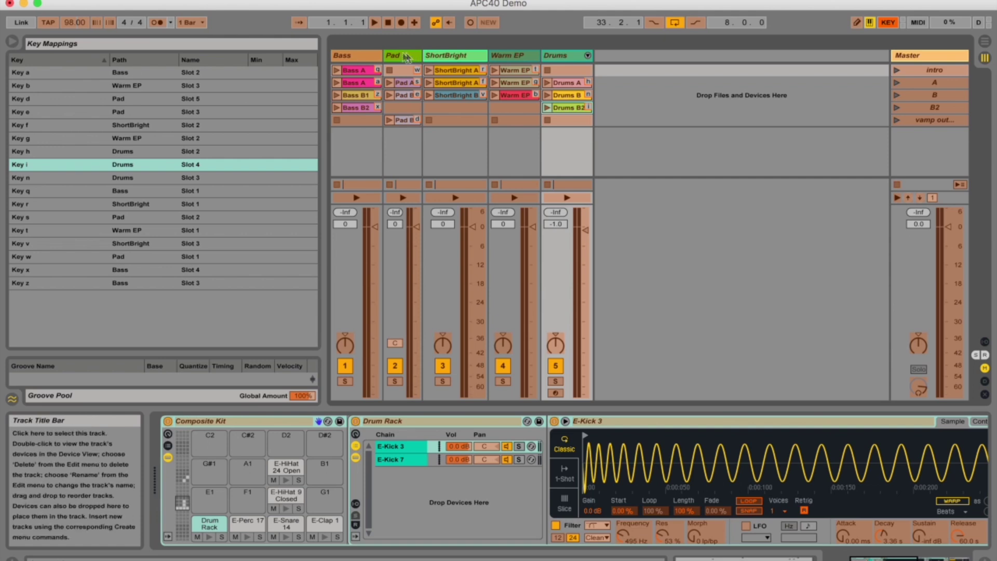
{"action": "left_click", "coordinate": [344, 55]}
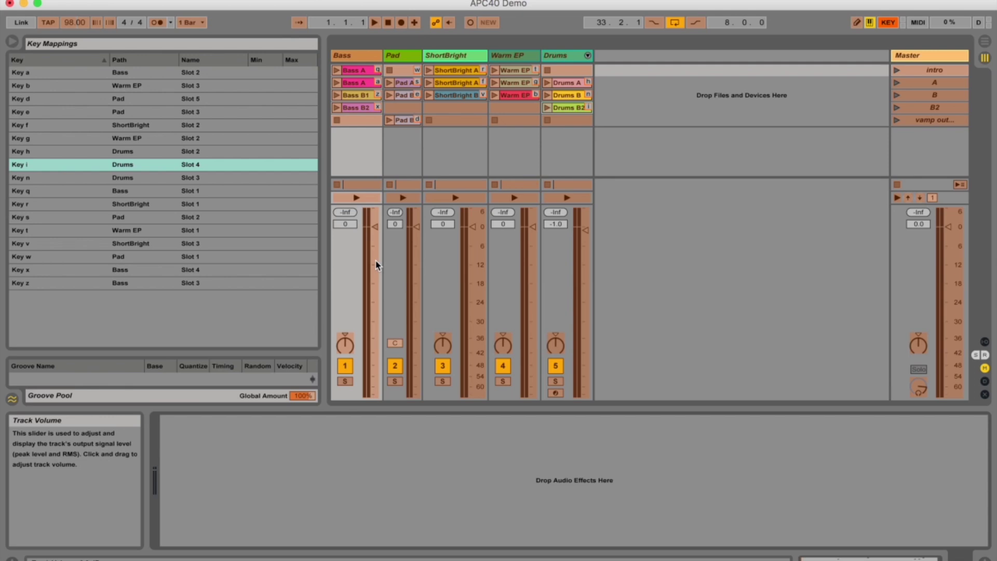
Set the Bass volume fader to -1.0 dB, then select the Bass pan knob.
{"action": "left_click", "coordinate": [372, 230]}
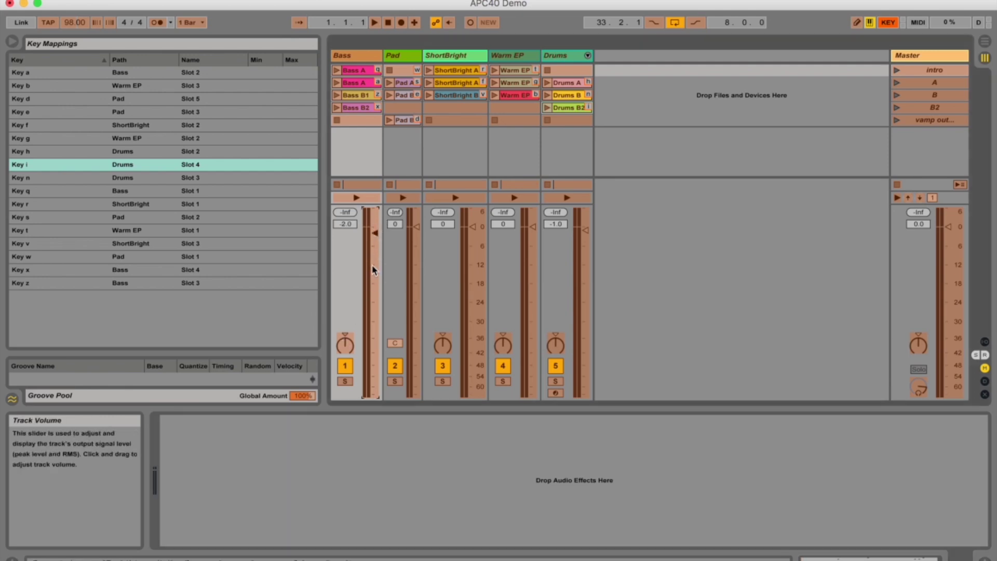
{"action": "left_click", "coordinate": [345, 345]}
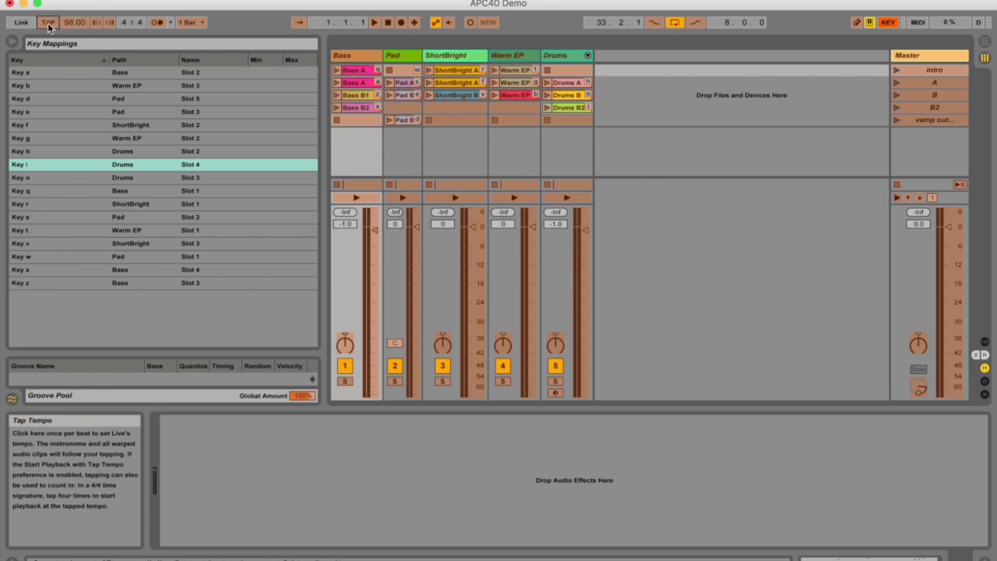
Assign p to Tap Tempo and the apostrophe key to Master pan, 50L–50R.
{"action": "key", "text": "p"}
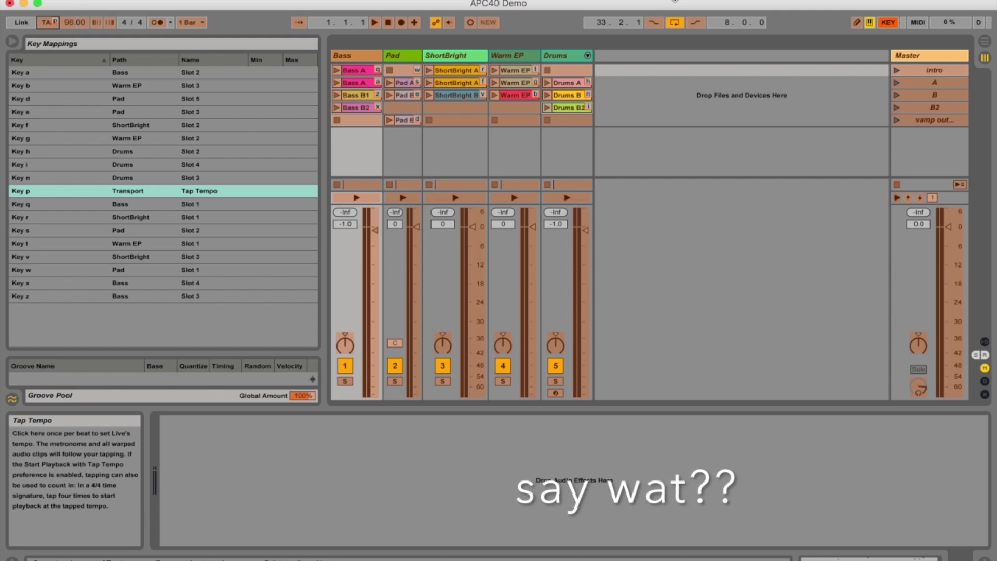
{"action": "key", "text": "apostrophe"}
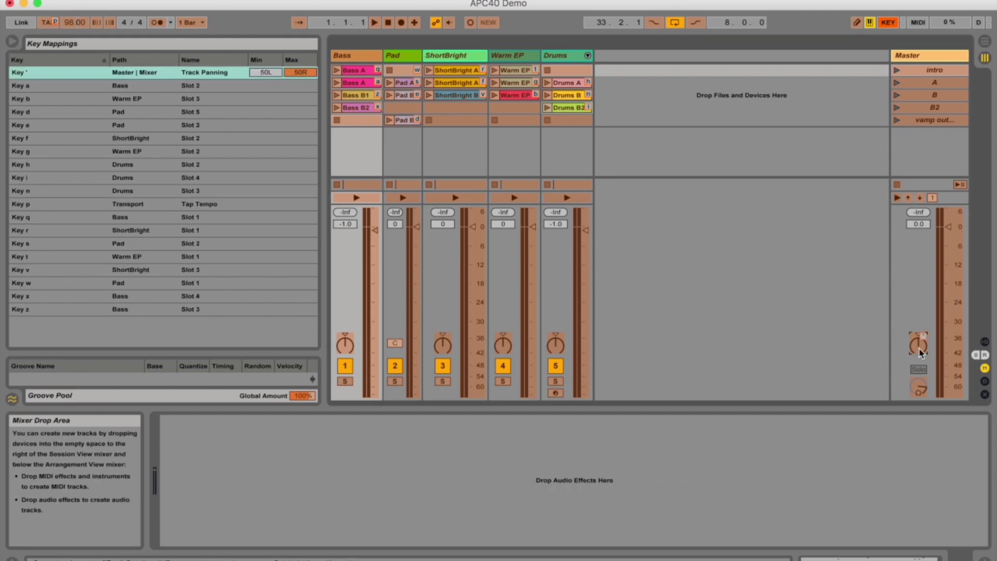
Switch Key Map Mode off with the KEY button.
{"action": "left_click", "coordinate": [889, 23]}
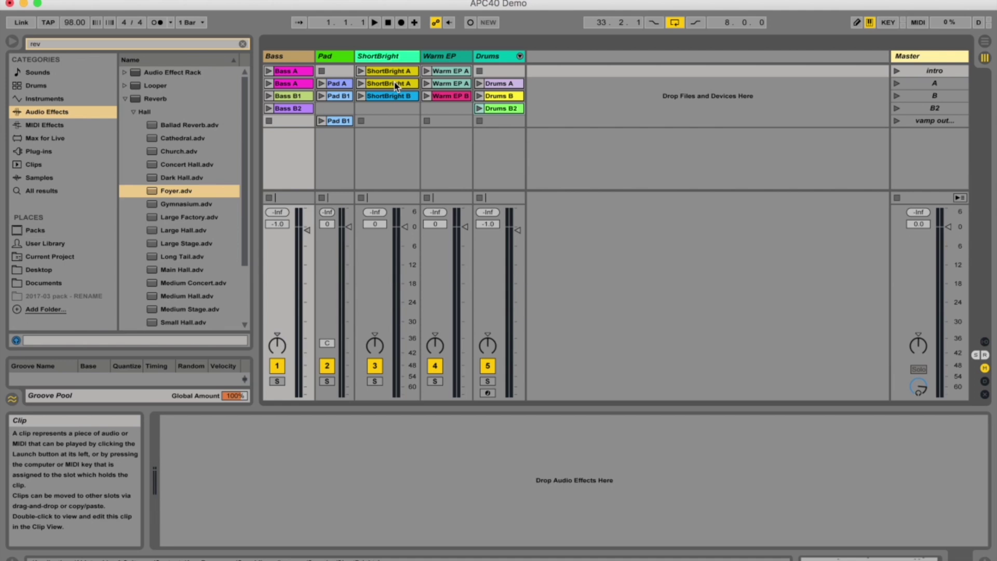
Show ShortBright B's launch settings and leave its launch mode on Trigger.
{"action": "double_click", "coordinate": [379, 96]}
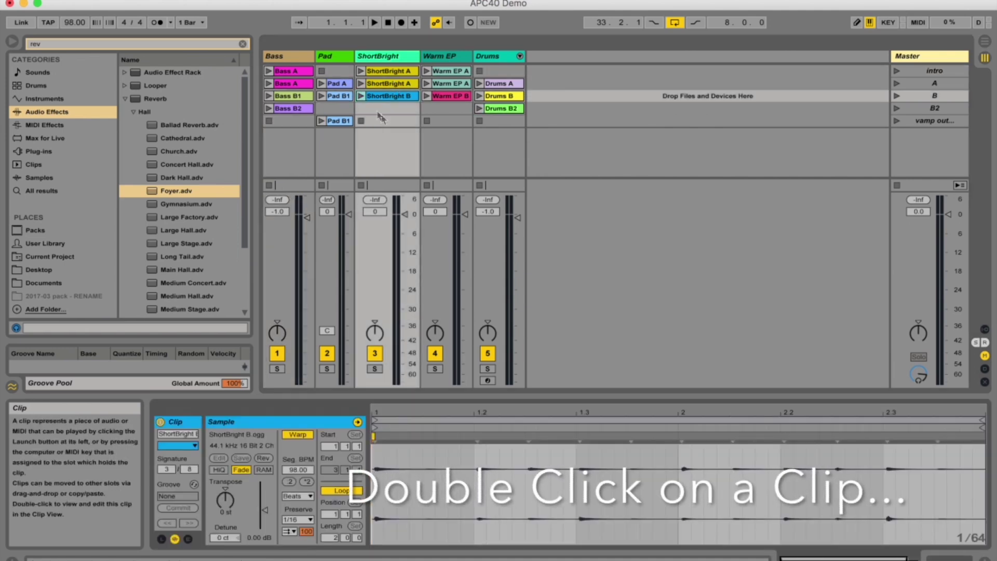
{"action": "left_click", "coordinate": [163, 541]}
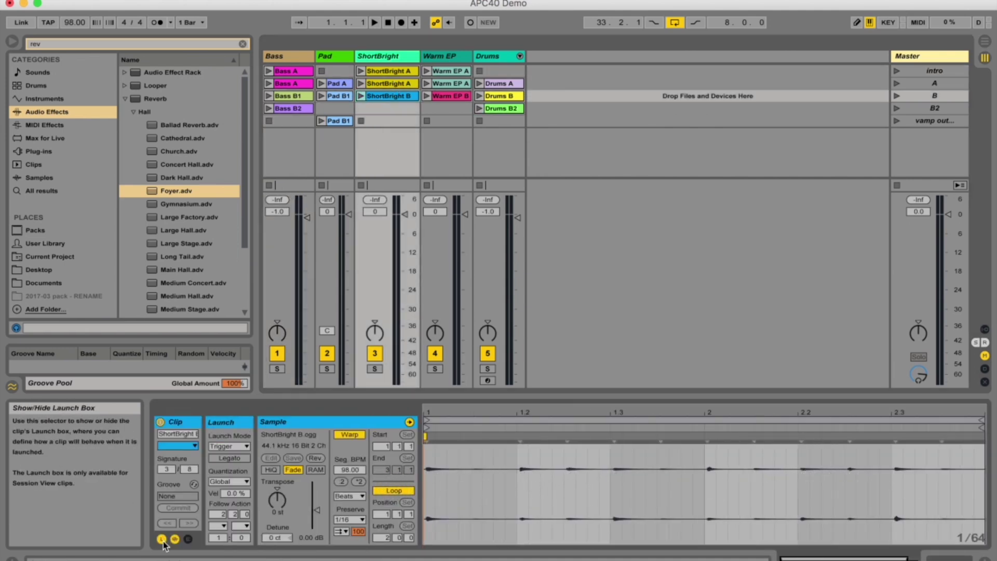
{"action": "left_click", "coordinate": [239, 446]}
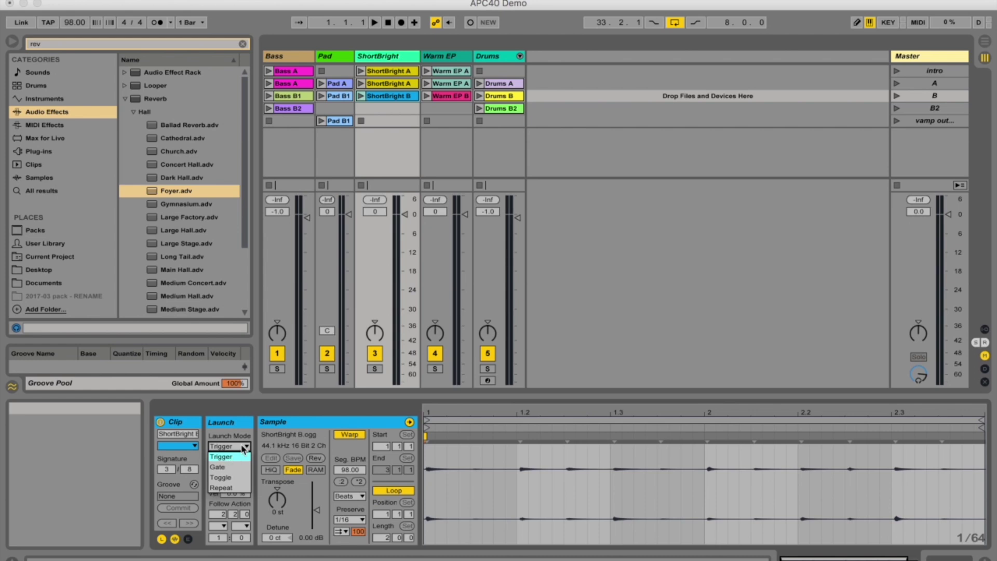
{"action": "left_click", "coordinate": [244, 447]}
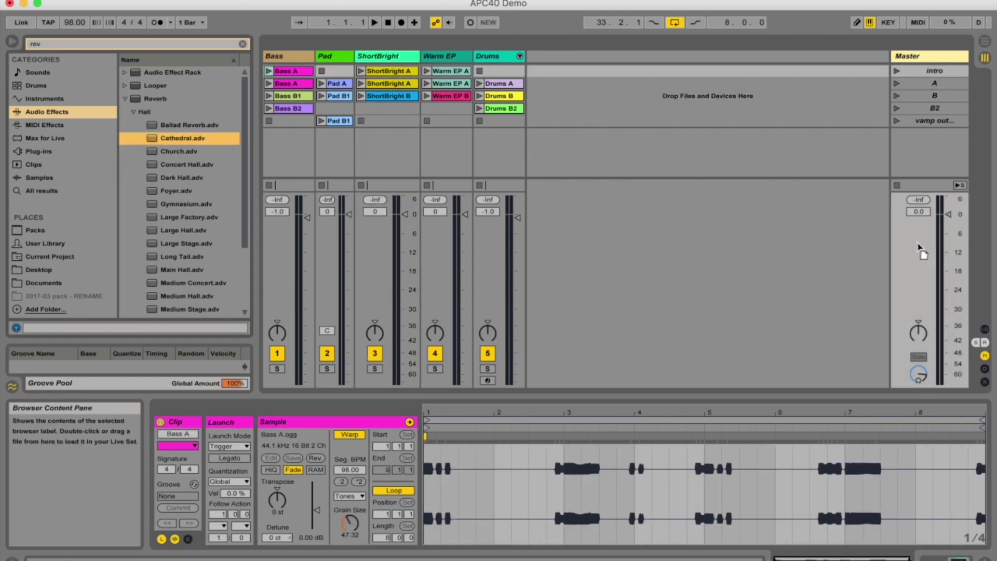
Map key l to the Master's Cathedral reverb on/off, exit Key Map Mode, and toggle it on.
{"action": "left_click", "coordinate": [922, 249]}
{"action": "left_click", "coordinate": [888, 23]}
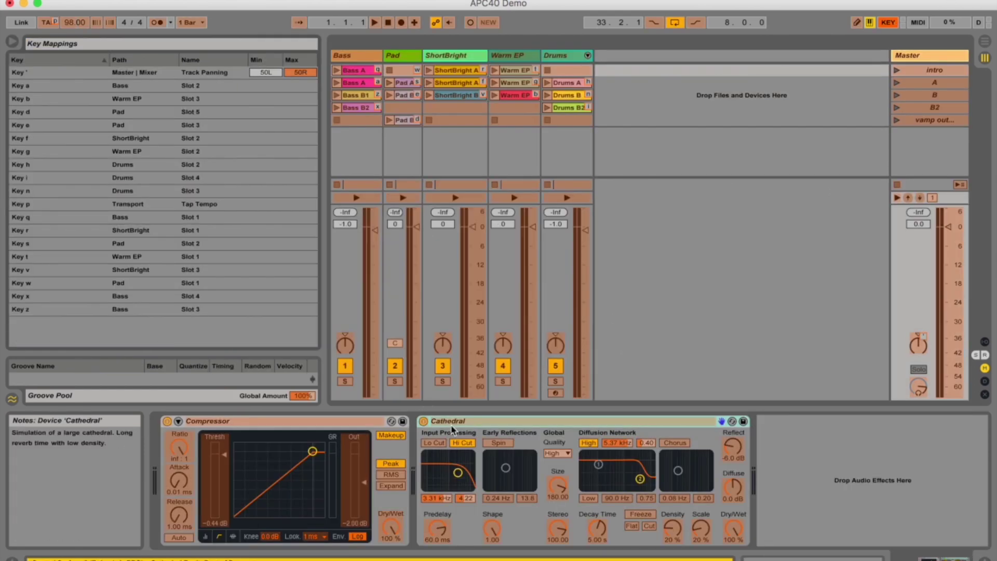
{"action": "left_click", "coordinate": [424, 425]}
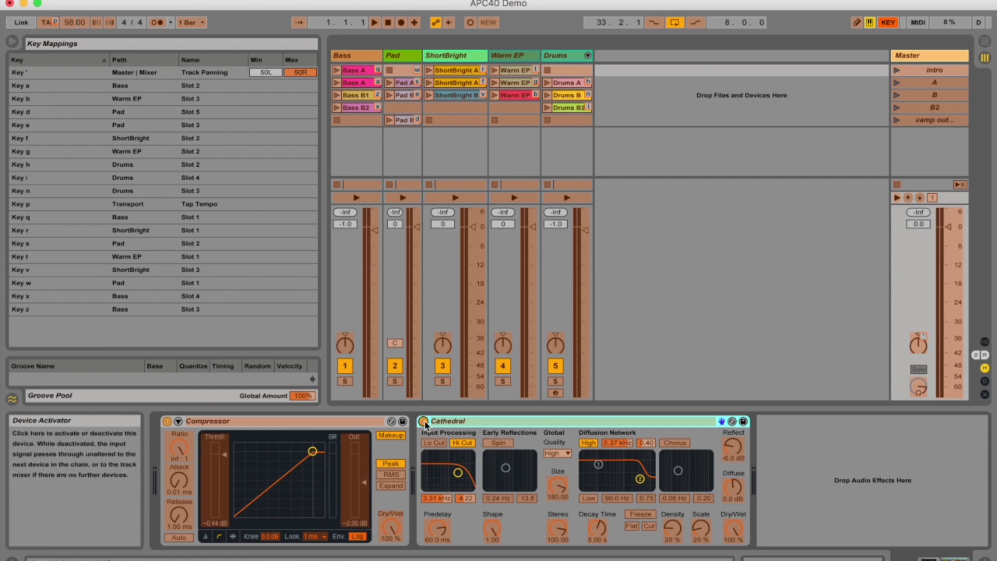
{"action": "key", "text": "l"}
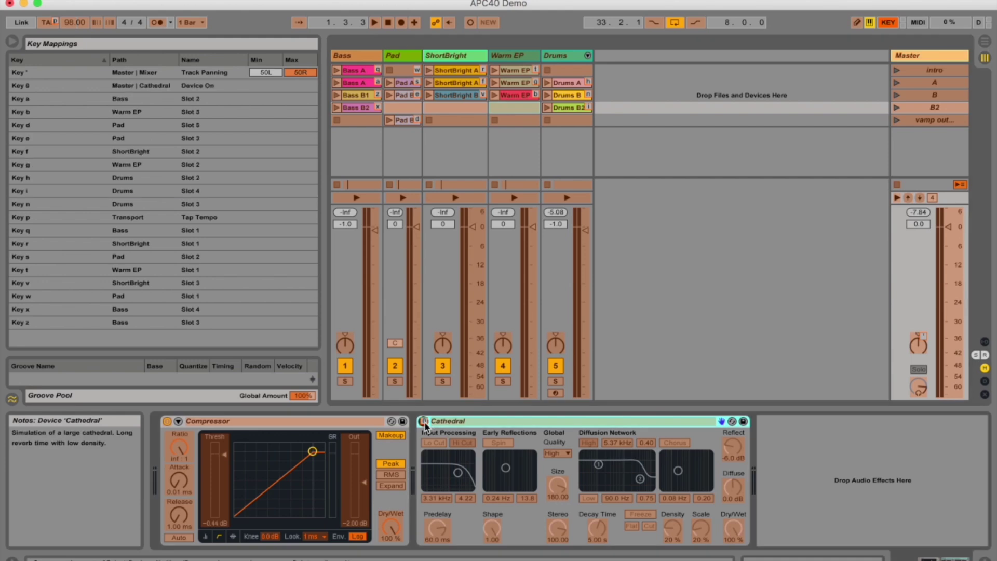
{"action": "left_click", "coordinate": [887, 22]}
{"action": "key", "text": "l"}
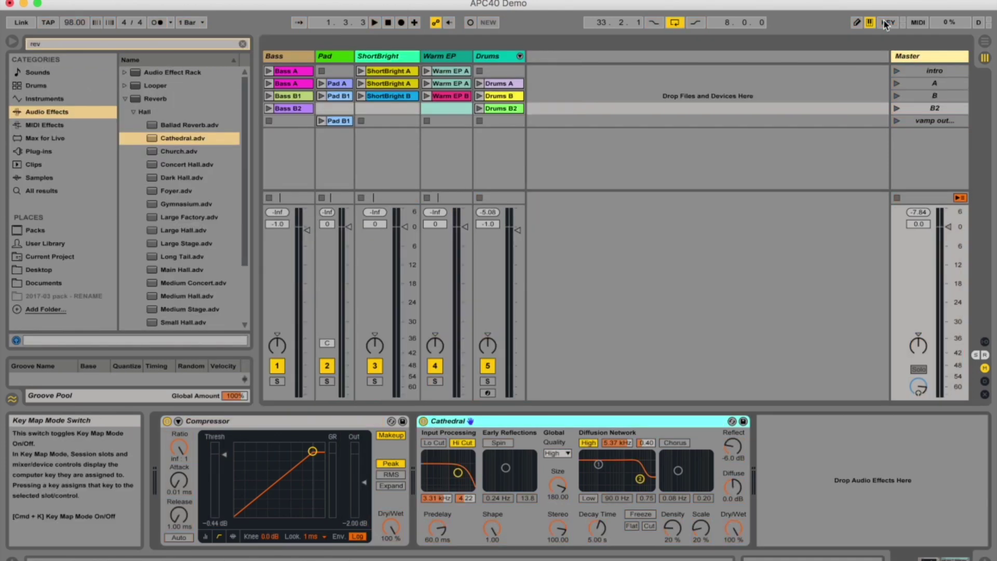
Turn the Cathedral reverb off with key l and open the Drums B2 clip.
{"action": "key", "text": "l"}
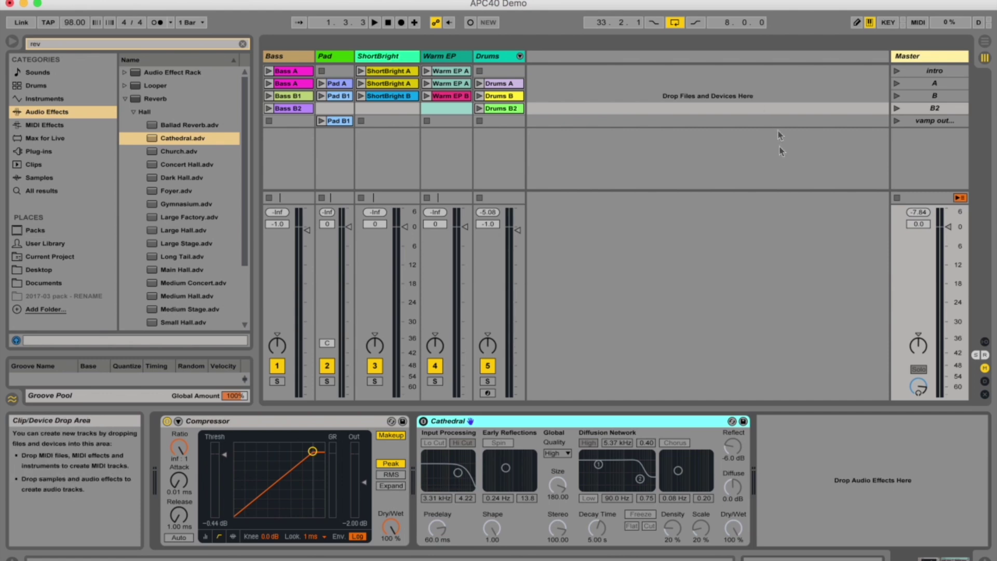
{"action": "left_click", "coordinate": [500, 110]}
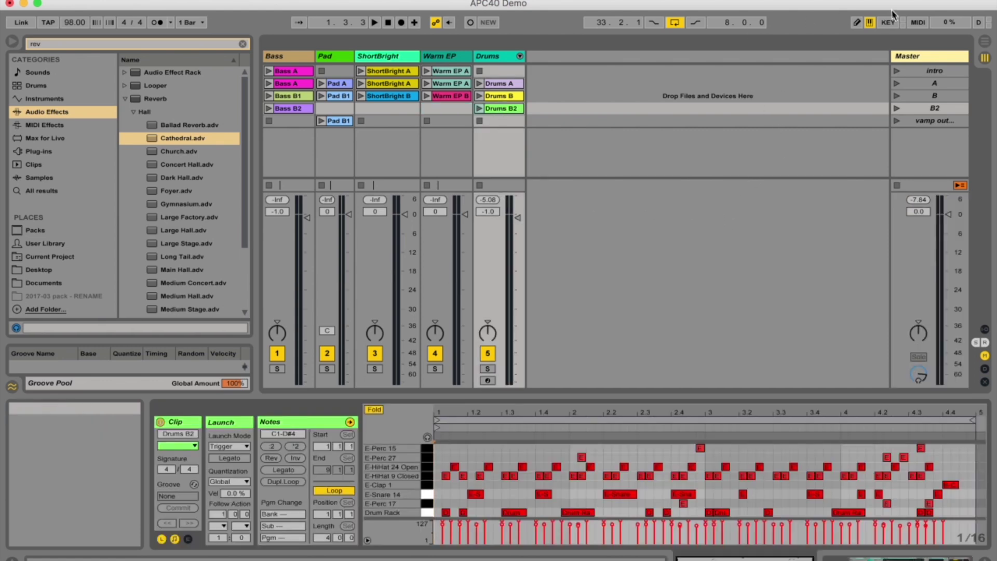
Map a computer key to Drums B2's launch quantization, cycle the setting with it, and launch Bass A.
{"action": "key", "text": "super+k"}
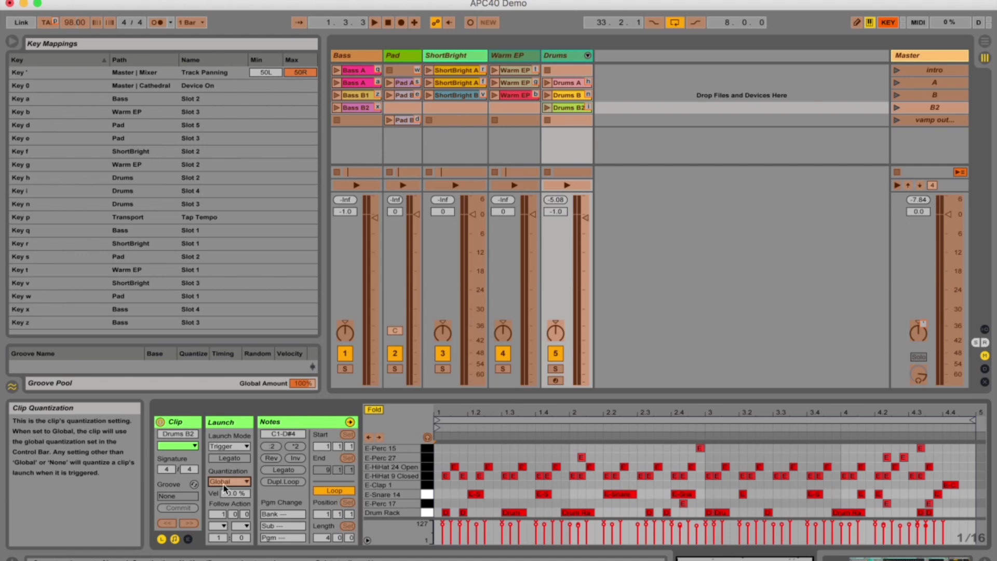
{"action": "key", "text": "1"}
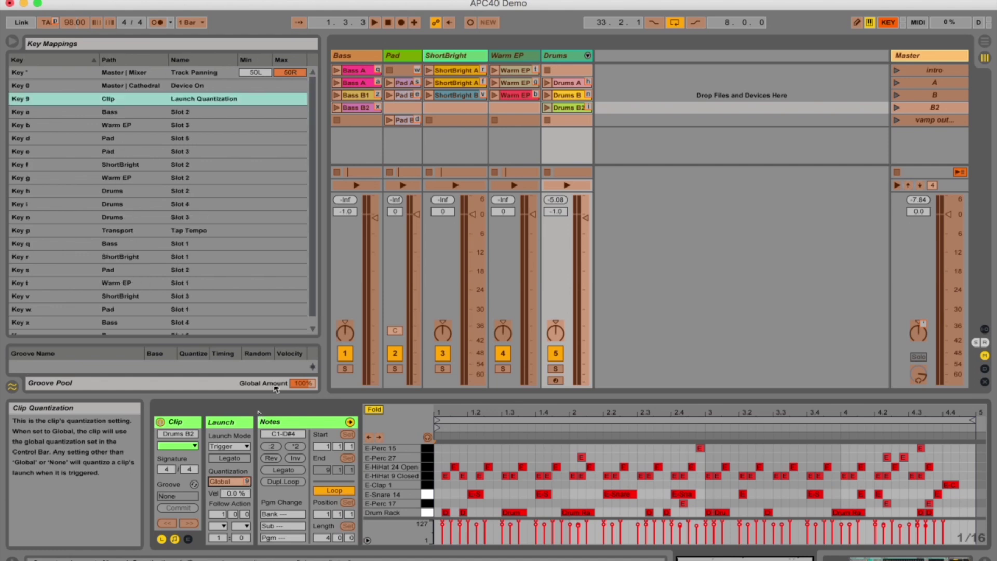
{"action": "left_click", "coordinate": [887, 22]}
{"action": "key", "text": "1"}
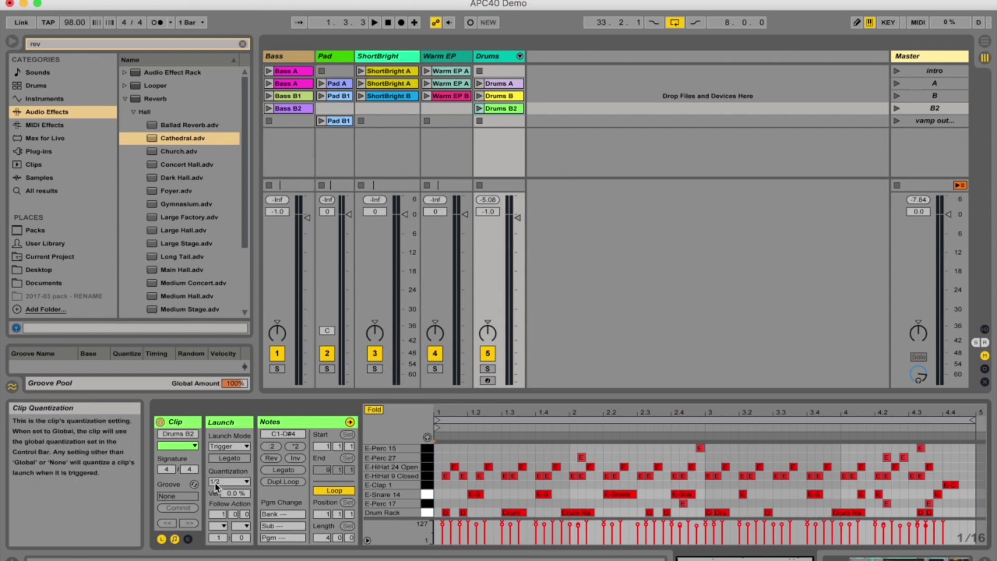
{"action": "key", "text": "a"}
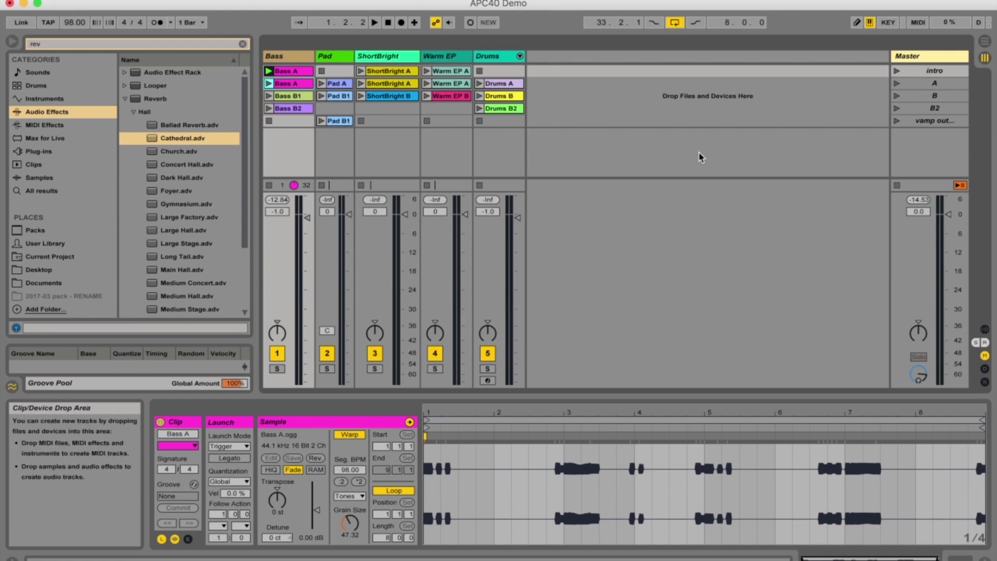
Disable the Computer MIDI Keyboard and map keys P, L, comma and period to scenes intro, A, B and B2.
{"action": "left_click", "coordinate": [870, 22]}
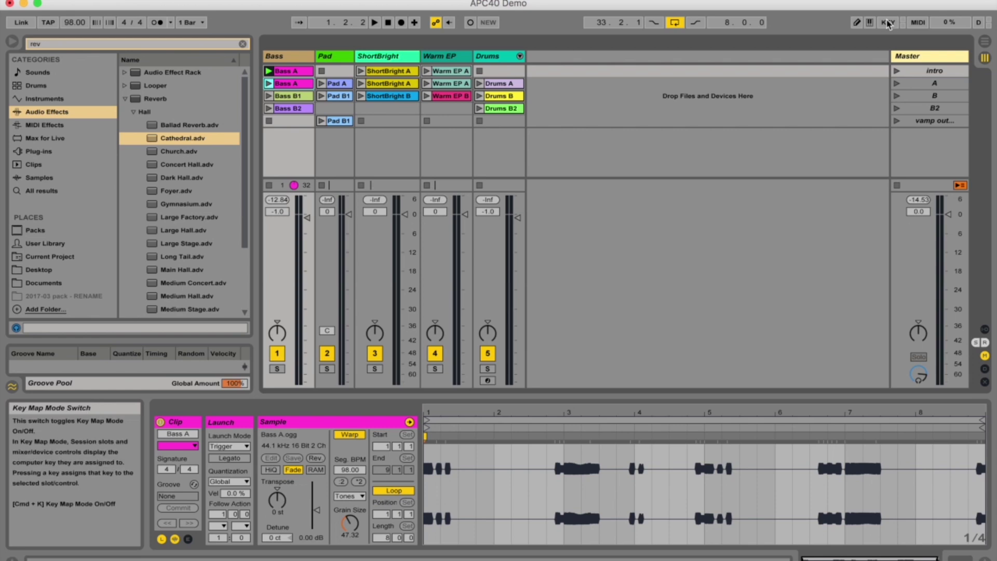
{"action": "left_click", "coordinate": [888, 23]}
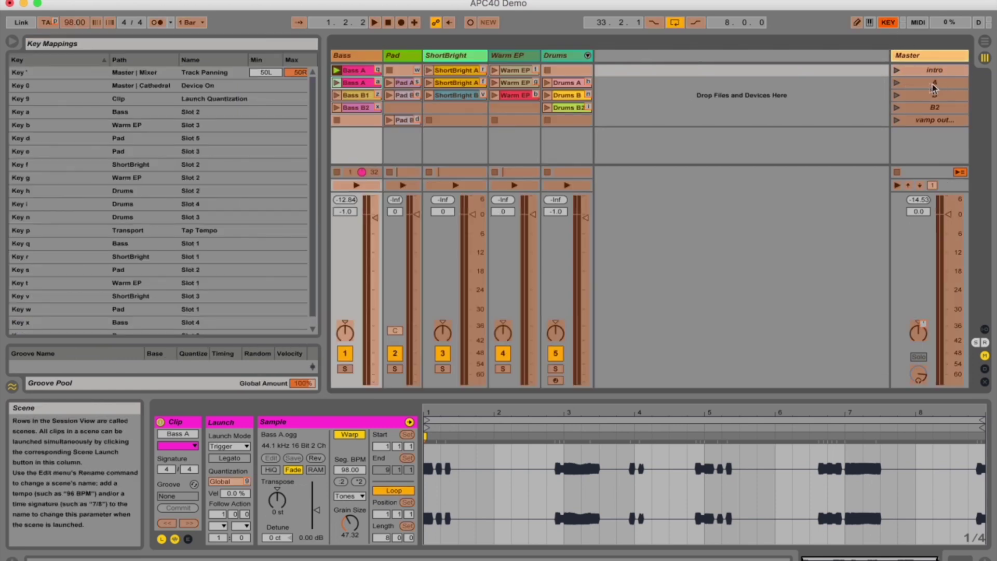
{"action": "left_click", "coordinate": [939, 71]}
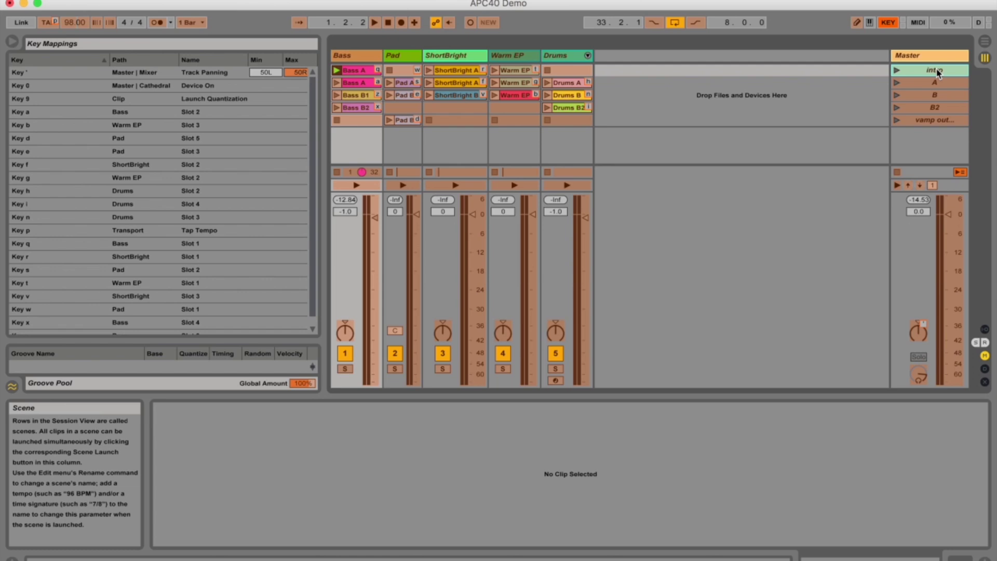
{"action": "key", "text": "p"}
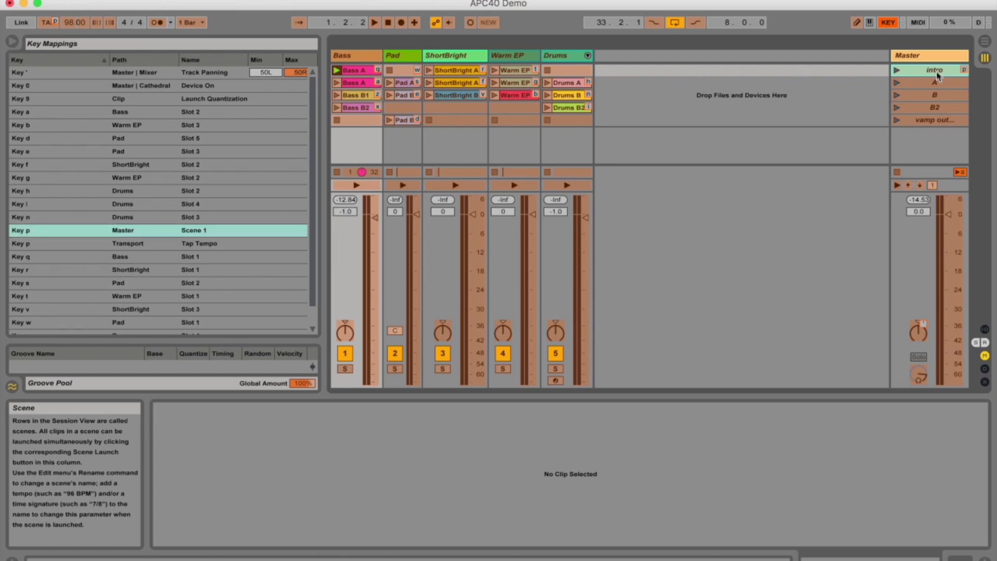
{"action": "left_click", "coordinate": [938, 85]}
{"action": "key", "text": "l"}
{"action": "left_click", "coordinate": [936, 95]}
{"action": "key", "text": "comma"}
{"action": "left_click", "coordinate": [955, 108]}
{"action": "key", "text": "period"}
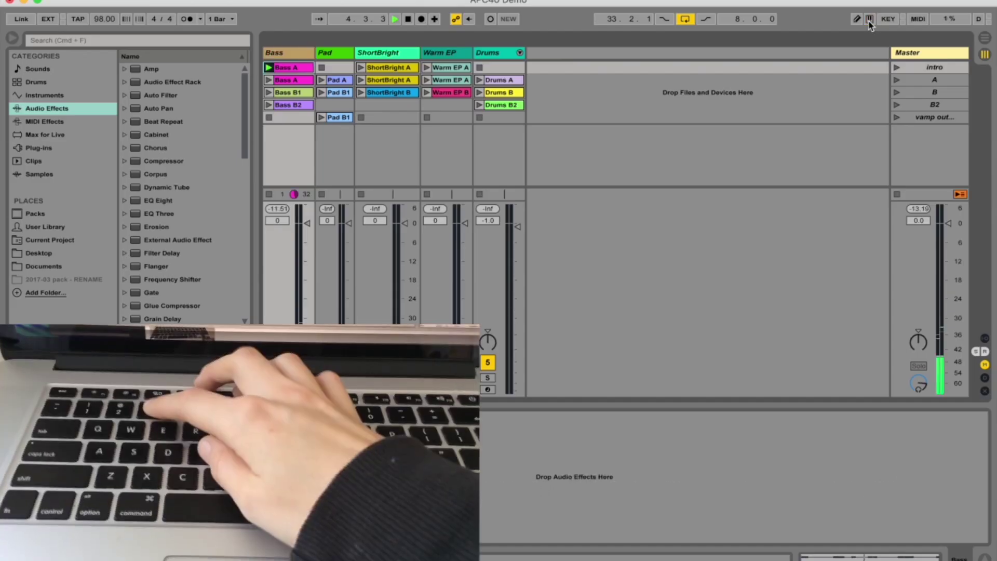
Launch Bass A, ShortBright A and Warm EP A with keys W and 4, then launch scene A.
{"action": "key", "text": "w"}
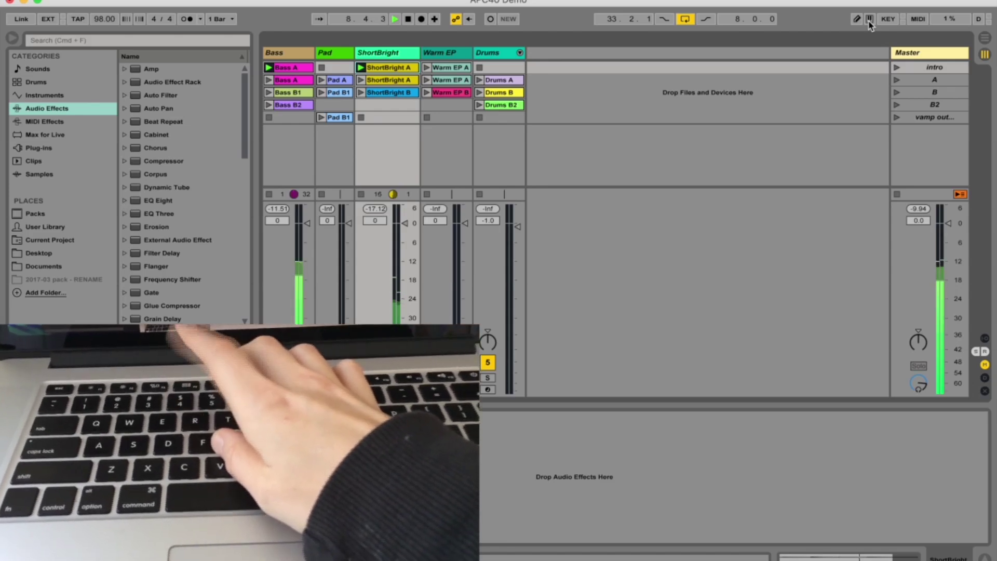
{"action": "key", "text": "4"}
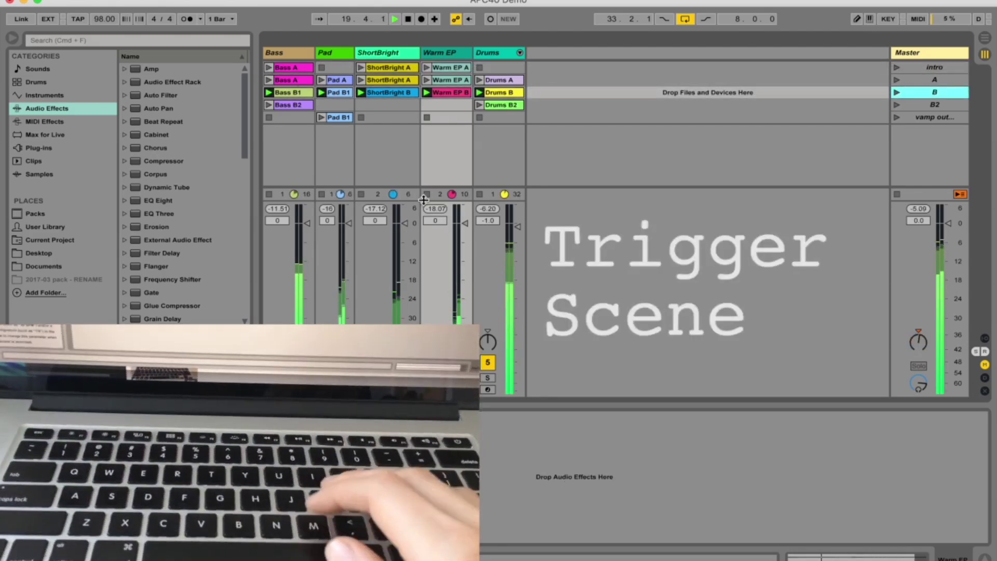
{"action": "key", "text": "Up"}
{"action": "key", "text": "Return"}
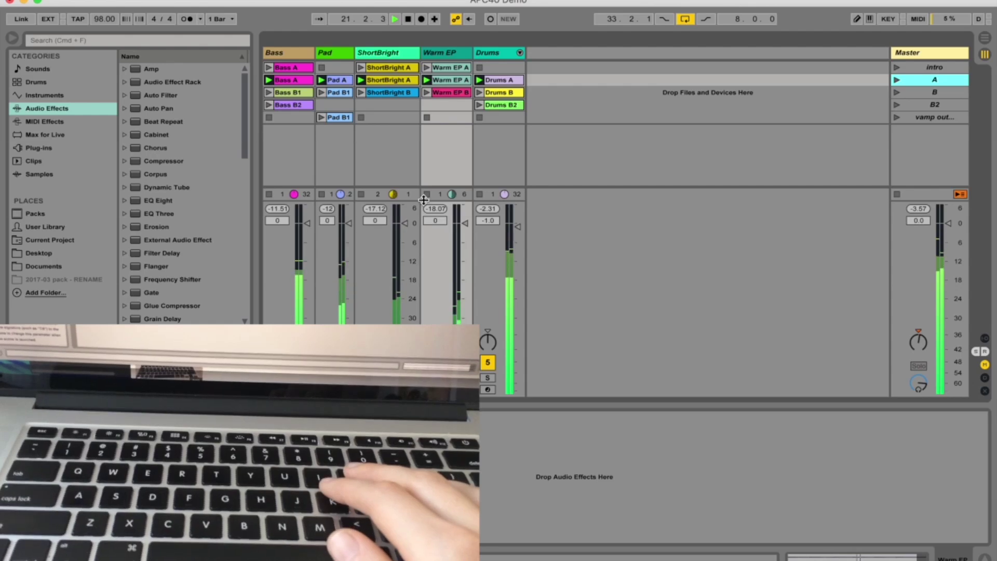
Launch scene B and tap the T key to set the tempo to 89.88 BPM.
{"action": "key", "text": "Down"}
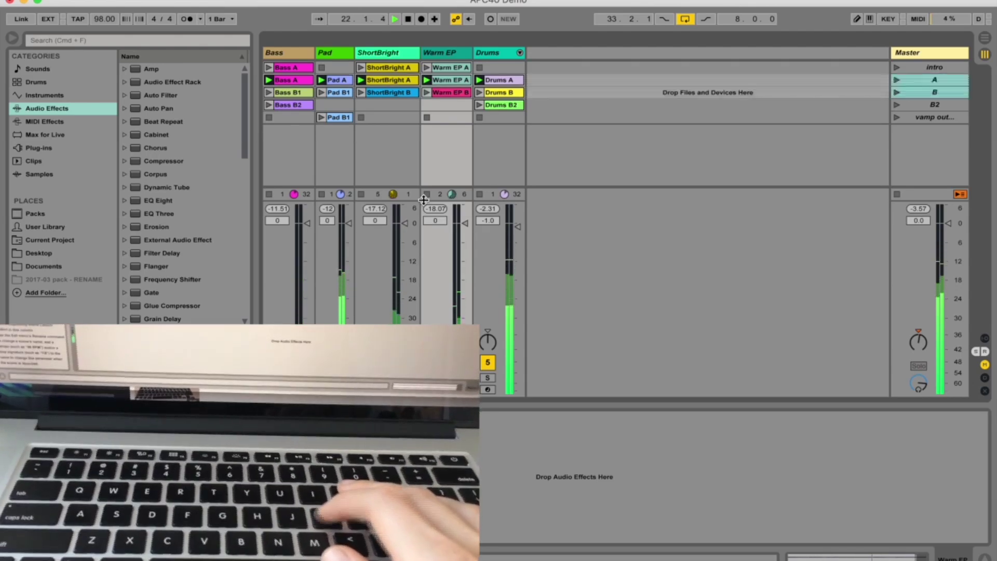
{"action": "key", "text": "Return"}
{"action": "key", "text": "t"}
{"action": "key", "text": "t"}
{"action": "key", "text": "t"}
{"action": "key", "text": "t"}
{"action": "key", "text": "t"}
{"action": "key", "text": "t"}
{"action": "key", "text": "t"}
{"action": "key", "text": "t"}
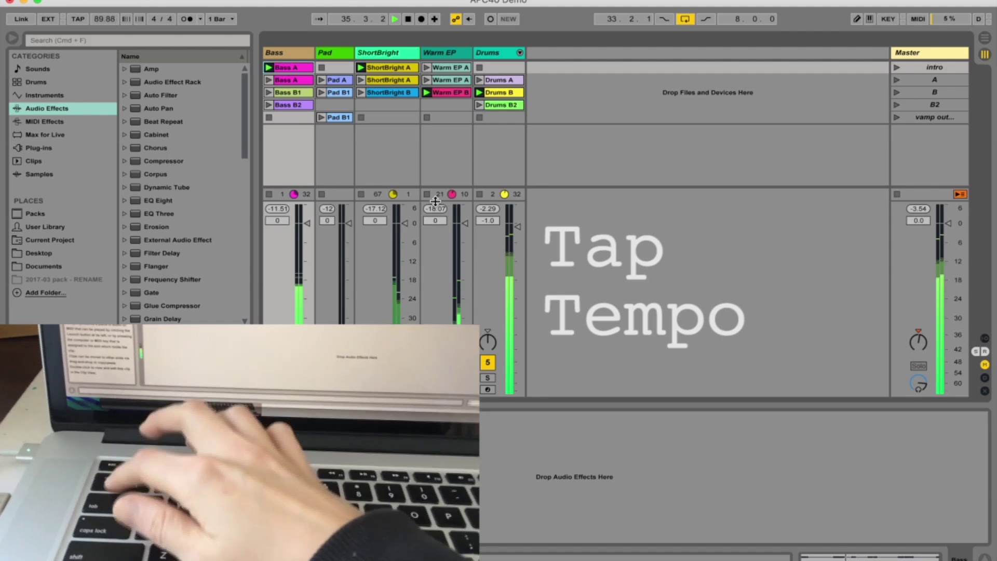
{"action": "key", "text": "t"}
{"action": "key", "text": "t"}
{"action": "key", "text": "t"}
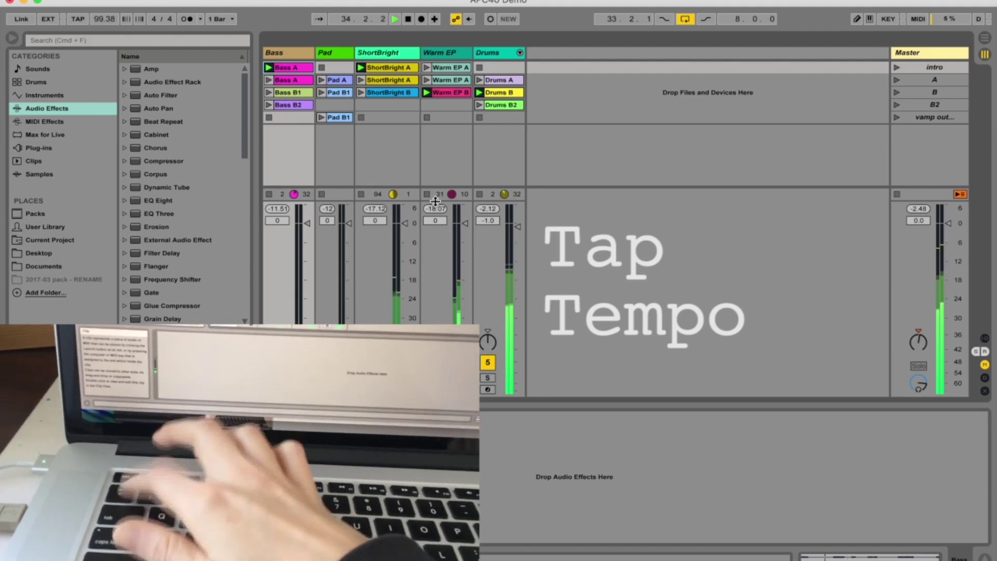